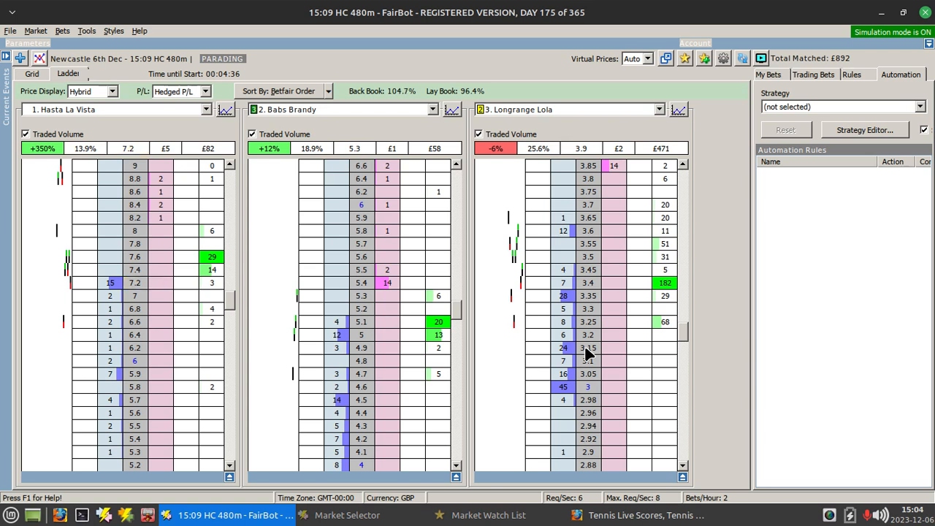
Step: Apply the "DEMO - Fill The Gaps" automation strategy to the 15:09 Newcastle market
{"action": "left_click", "coordinate": [582, 260]}
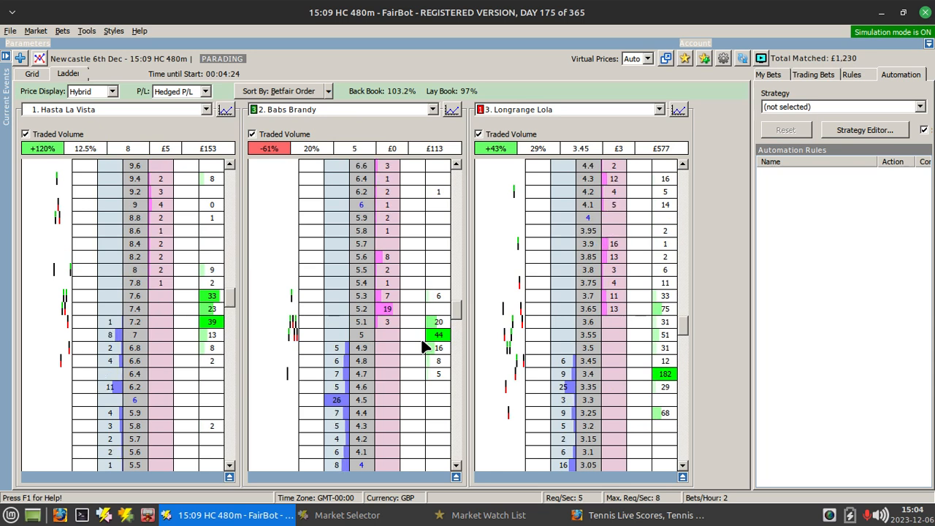
{"action": "left_click", "coordinate": [823, 105]}
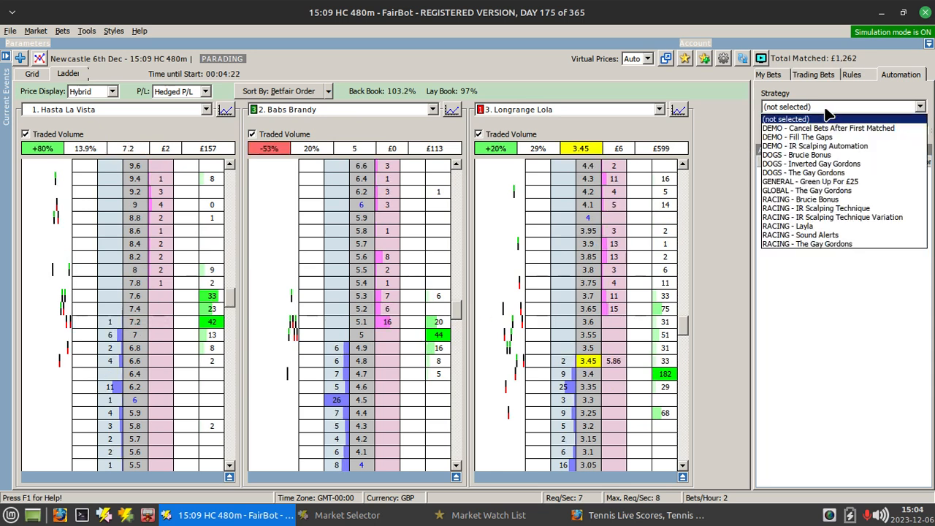
{"action": "left_click", "coordinate": [816, 138]}
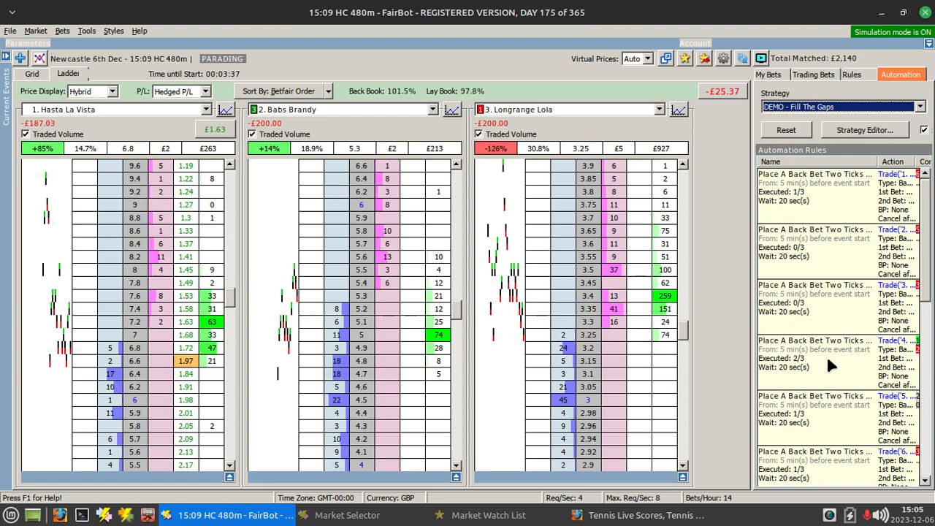
Step: Switch the middle ladder from Babs Brandy to the selection "4. Footfield Scar"
{"action": "left_click", "coordinate": [335, 107]}
{"action": "left_click", "coordinate": [307, 143]}
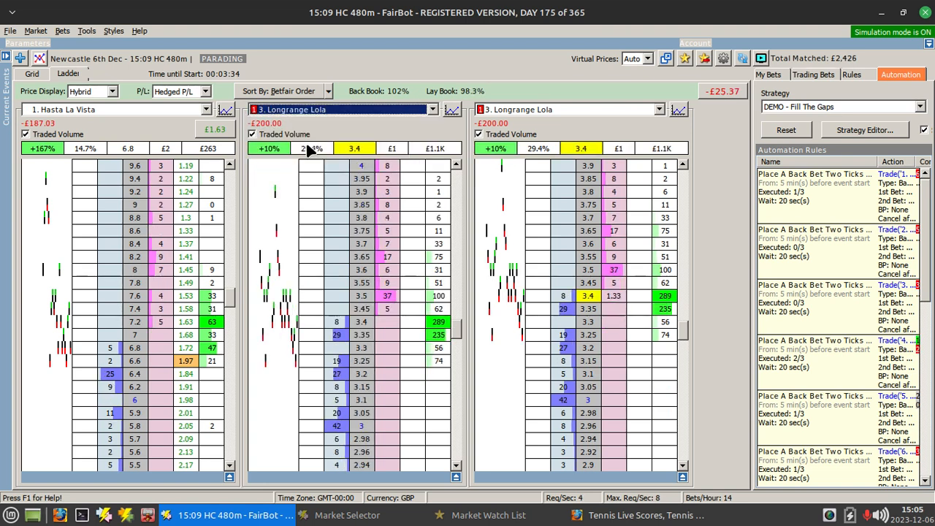
{"action": "left_click", "coordinate": [314, 109]}
{"action": "left_click", "coordinate": [296, 153]}
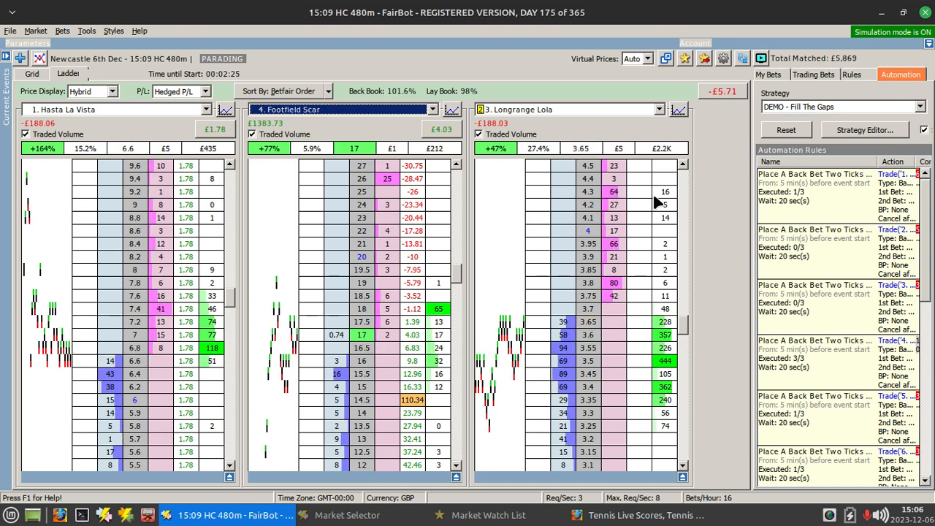
Step: Open the Strategy Editor in a maximized window and open the Method 1 rule of "DEMO - Fill The Gaps" for editing
{"action": "left_click", "coordinate": [836, 129]}
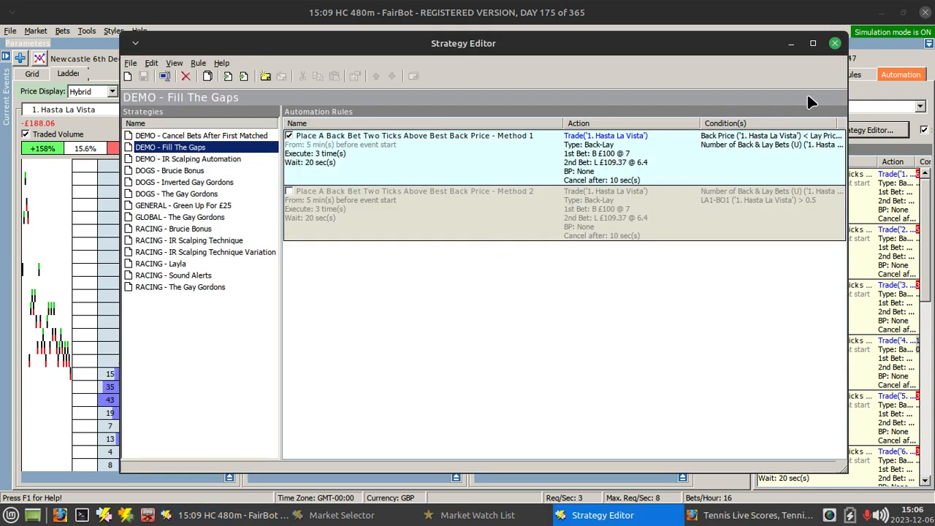
{"action": "left_click", "coordinate": [812, 43]}
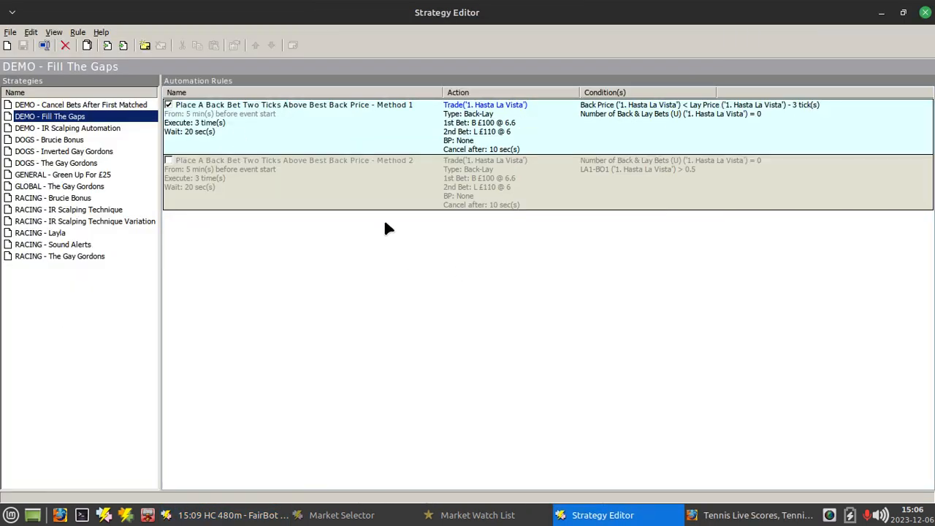
{"action": "left_click", "coordinate": [311, 121]}
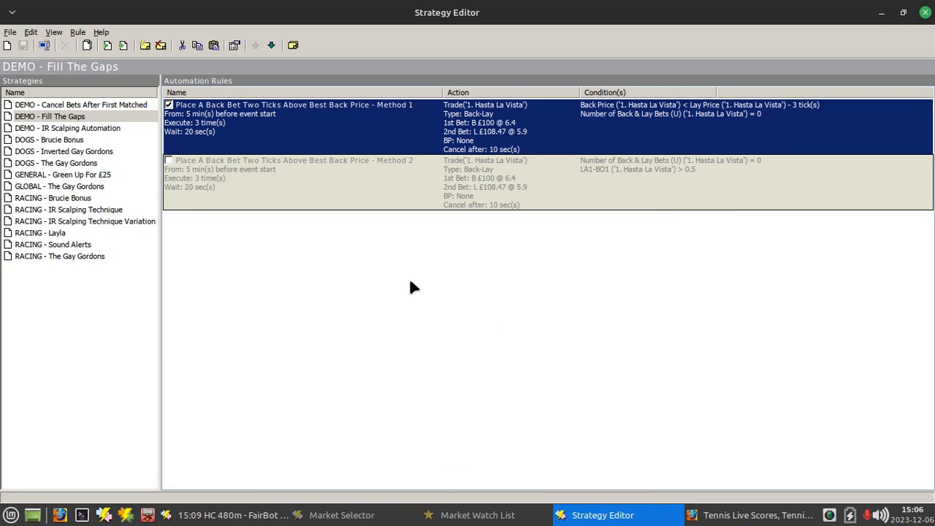
{"action": "double_click", "coordinate": [370, 137]}
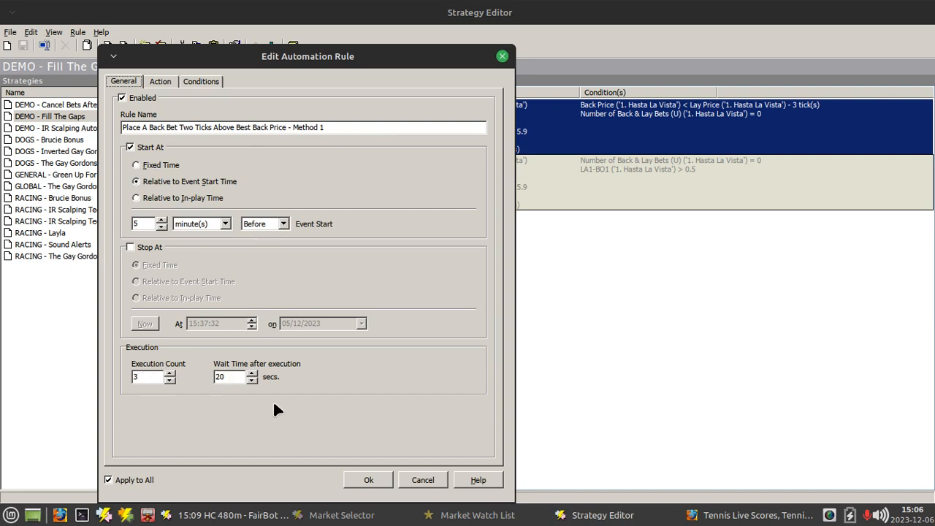
Step: Review the Method 1 rule's trade action parameters and its Selection Relative Odds condition
{"action": "left_click", "coordinate": [162, 81]}
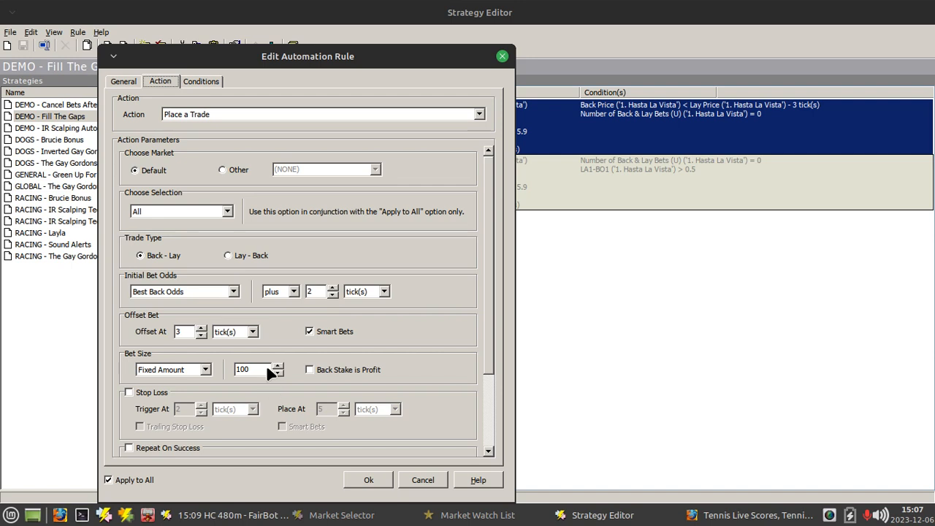
{"action": "left_click_drag", "start_coordinate": [490, 301], "coordinate": [509, 226]}
{"action": "left_click", "coordinate": [199, 82]}
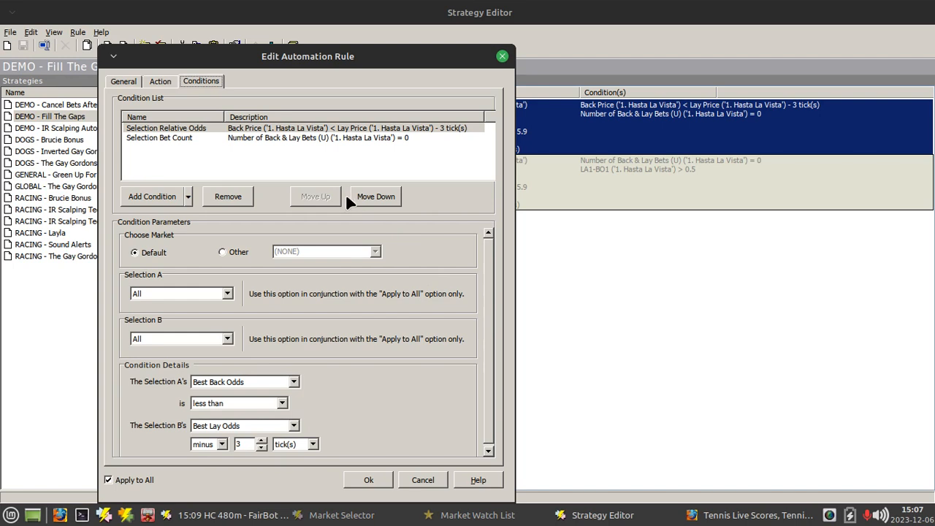
{"action": "left_click", "coordinate": [297, 130]}
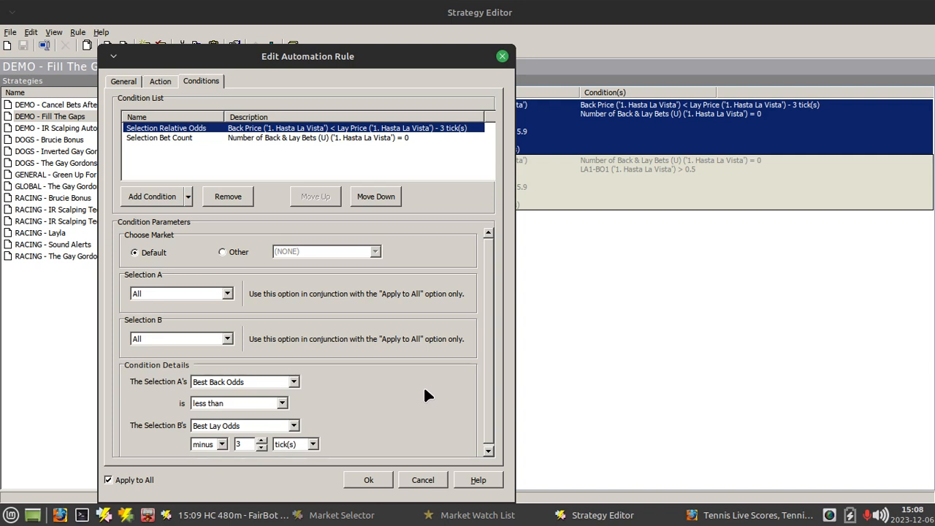
{"action": "left_click", "coordinate": [158, 78]}
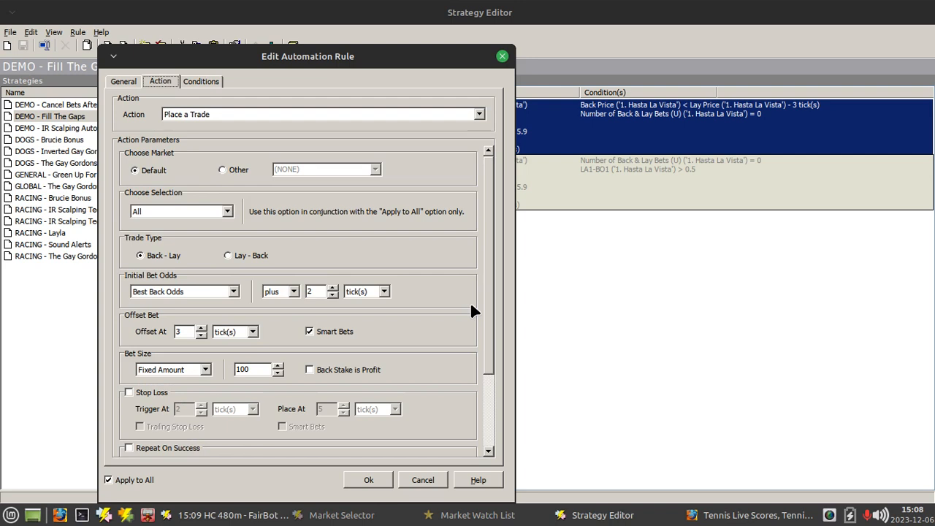
Step: Try adding a Selection Fixed Odds condition to the Method 1 rule
{"action": "left_click", "coordinate": [197, 78]}
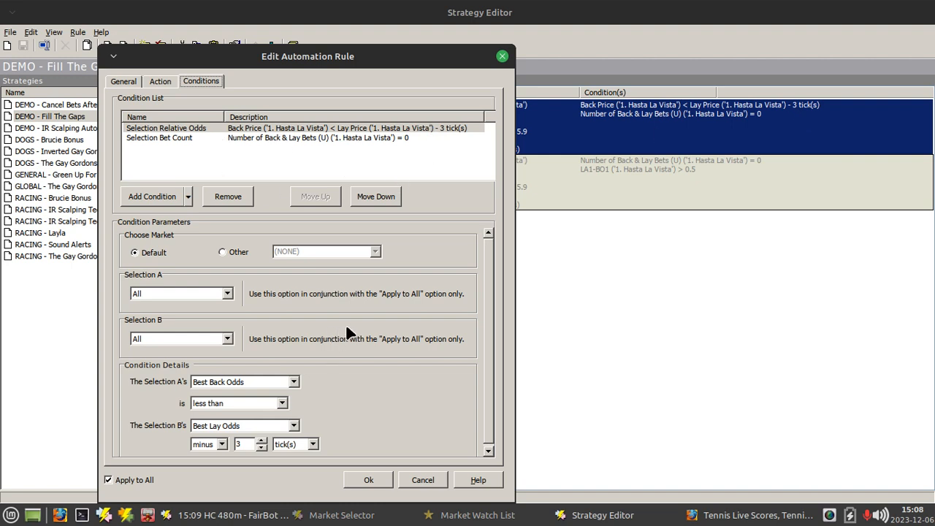
{"action": "left_click", "coordinate": [185, 196]}
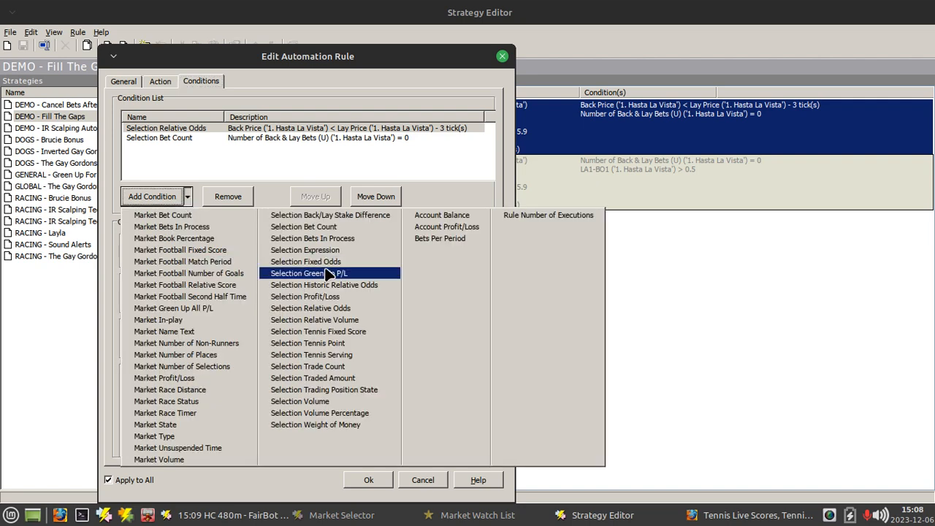
{"action": "left_click", "coordinate": [325, 261]}
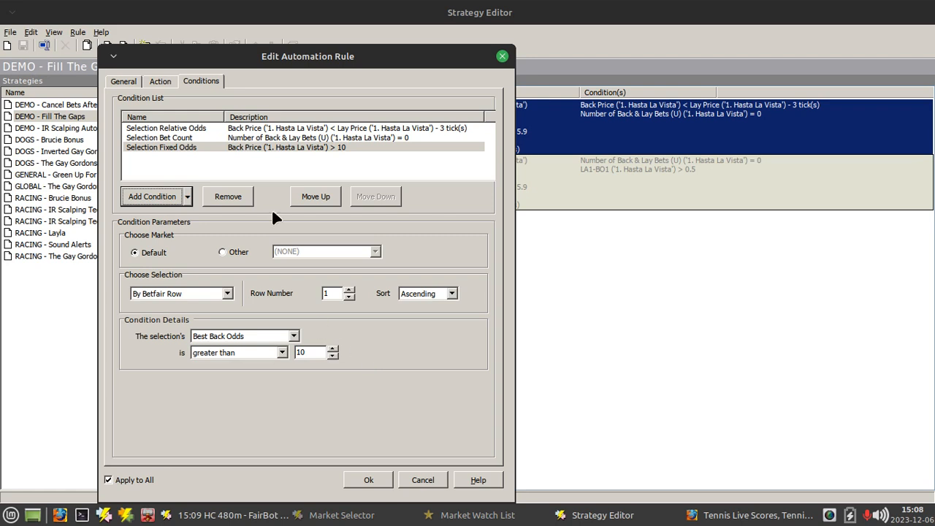
Step: Examine the bet size options available for the Method 1 rule's trade action
{"action": "left_click", "coordinate": [162, 85]}
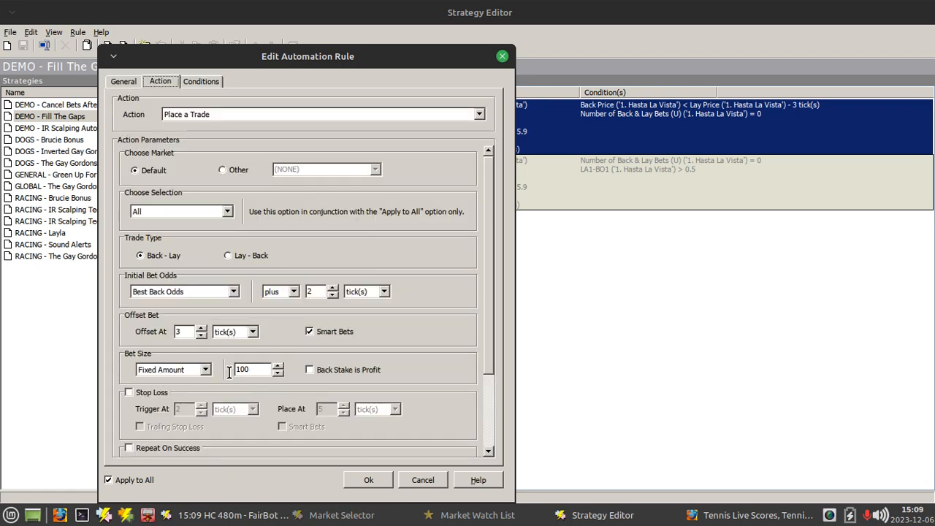
{"action": "left_click", "coordinate": [205, 370]}
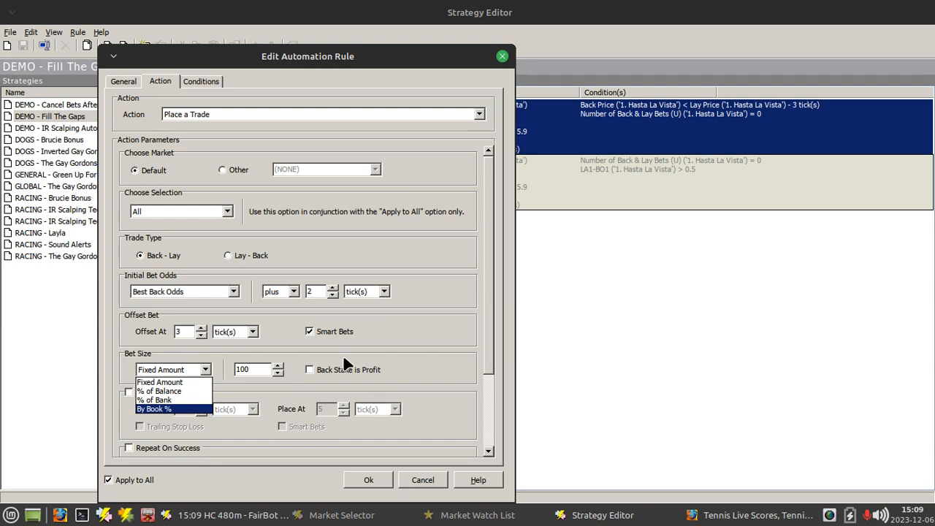
{"action": "left_click", "coordinate": [426, 348]}
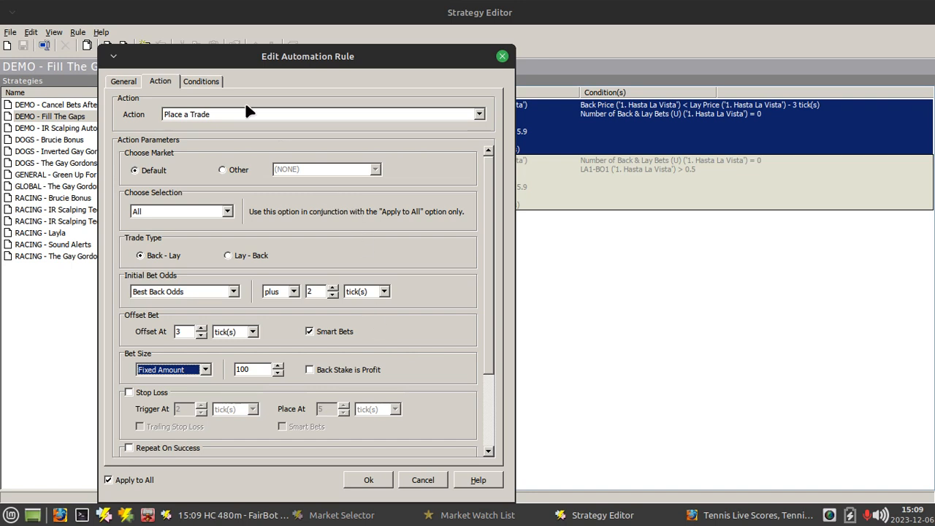
Step: Examine the offset unit options of the Selection Relative Odds condition and discard the edits to the Method 1 rule
{"action": "left_click", "coordinate": [187, 84]}
{"action": "left_click", "coordinate": [296, 125]}
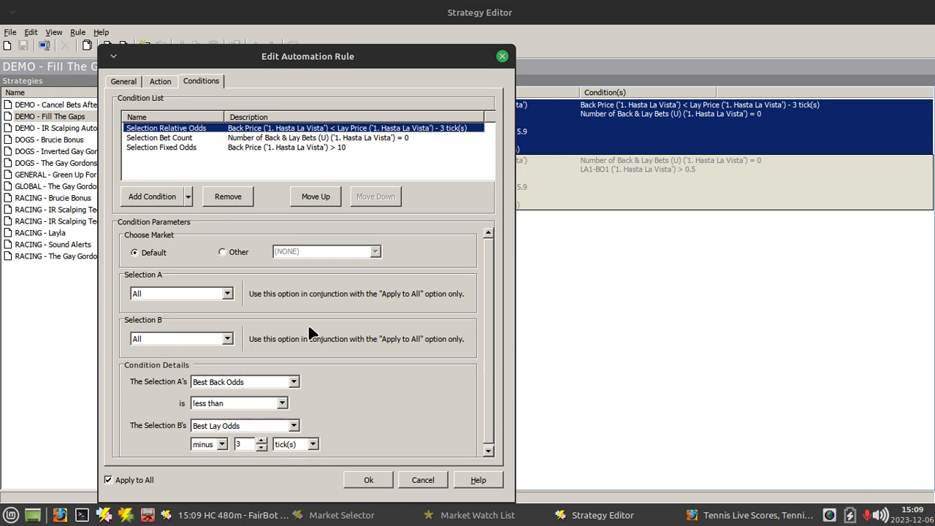
{"action": "scroll", "coordinate": [484, 293], "scroll_direction": "down", "scroll_amount": 2}
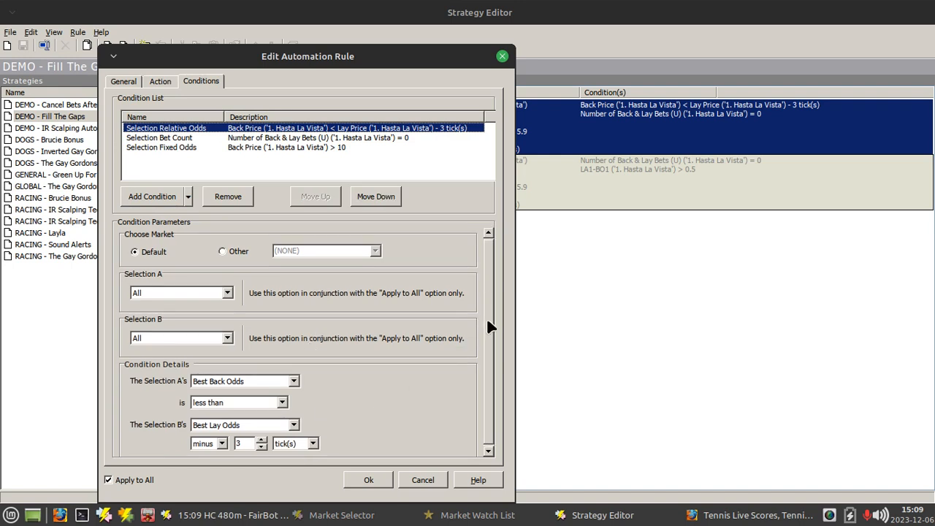
{"action": "left_click", "coordinate": [312, 443]}
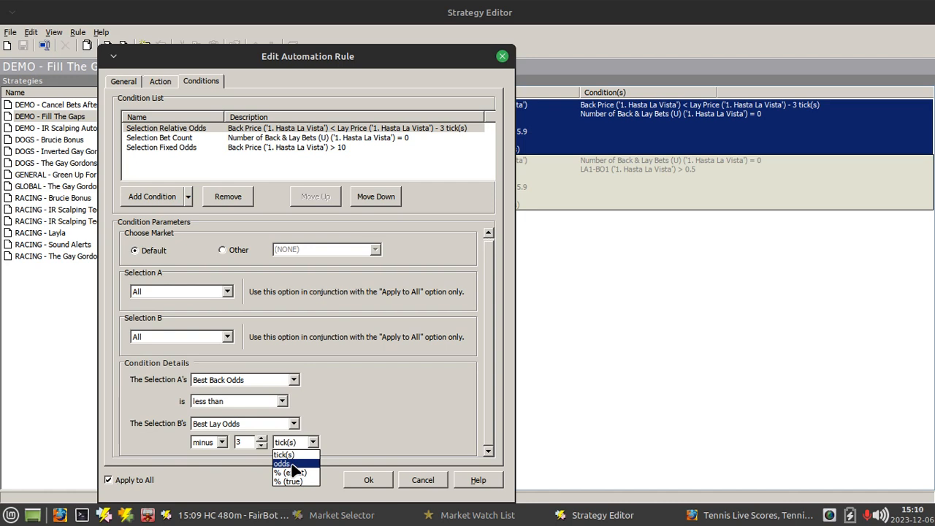
{"action": "left_click", "coordinate": [351, 413]}
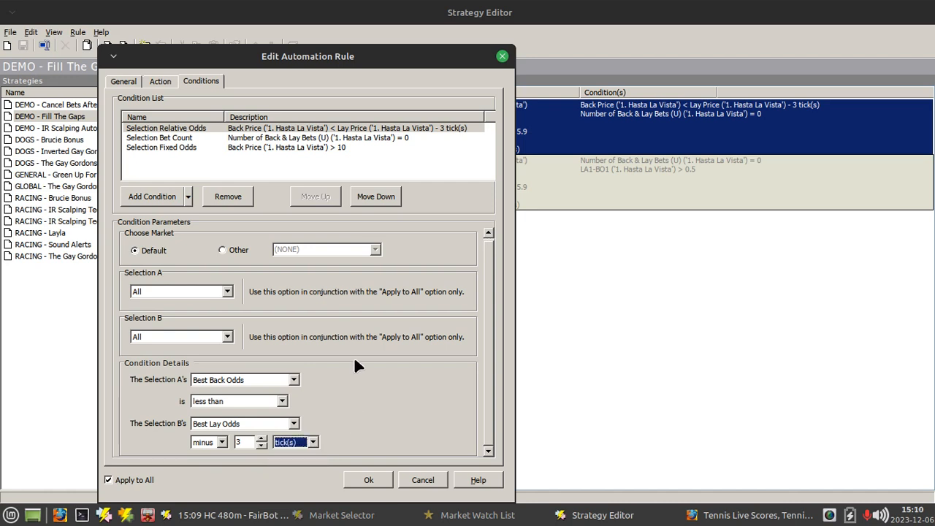
{"action": "left_click", "coordinate": [423, 480]}
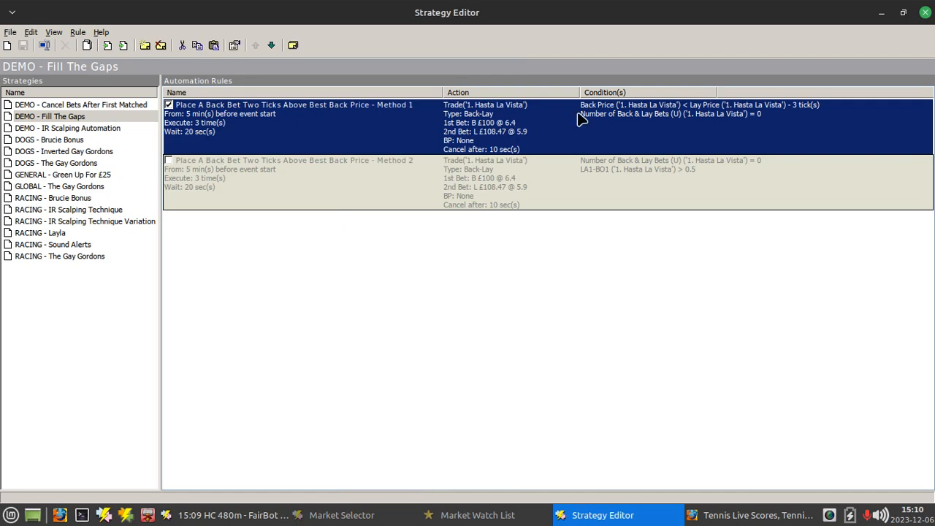
Step: Disable the Method 1 rule, enable the Method 2 rule, and save the strategy
{"action": "left_click", "coordinate": [169, 105]}
{"action": "left_click", "coordinate": [169, 160]}
{"action": "left_click", "coordinate": [24, 46]}
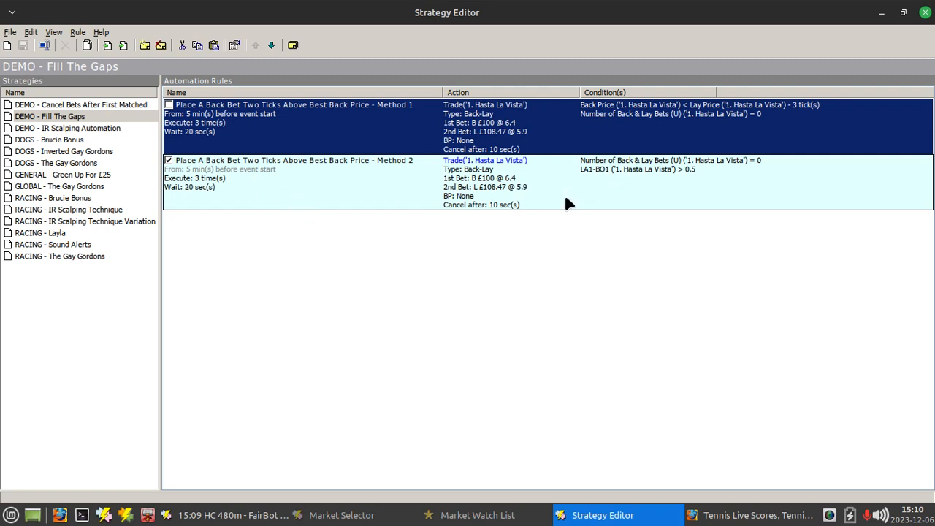
Step: Open the Method 2 rule and examine its Selection Expression condition, including the expression and available variables
{"action": "left_click", "coordinate": [337, 188]}
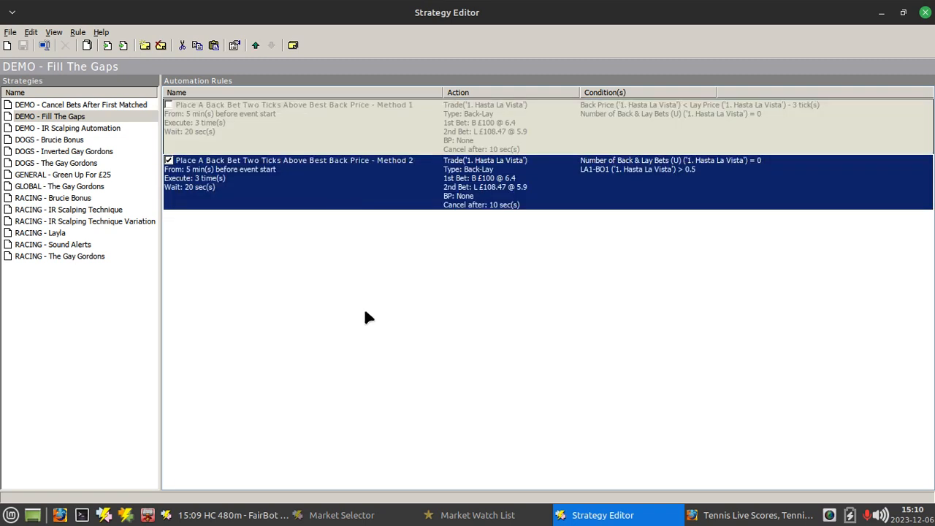
{"action": "double_click", "coordinate": [365, 310]}
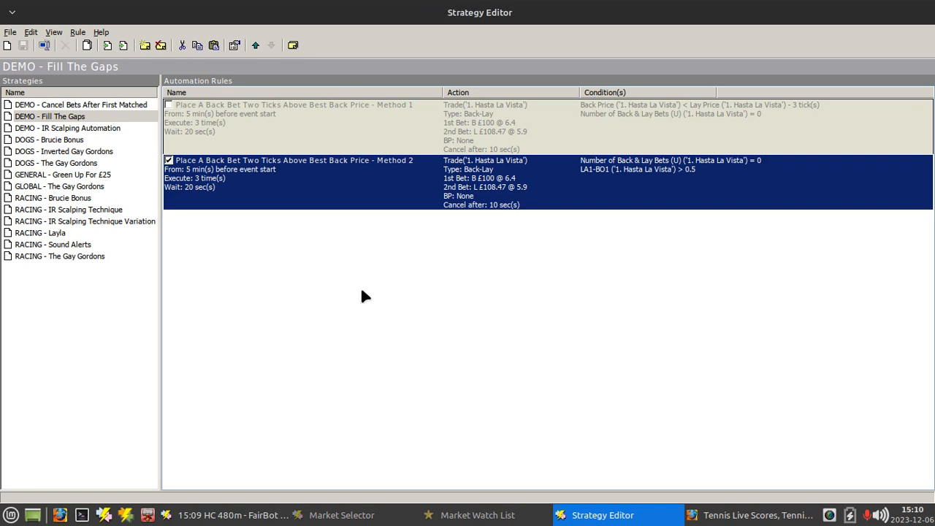
{"action": "left_click", "coordinate": [199, 81]}
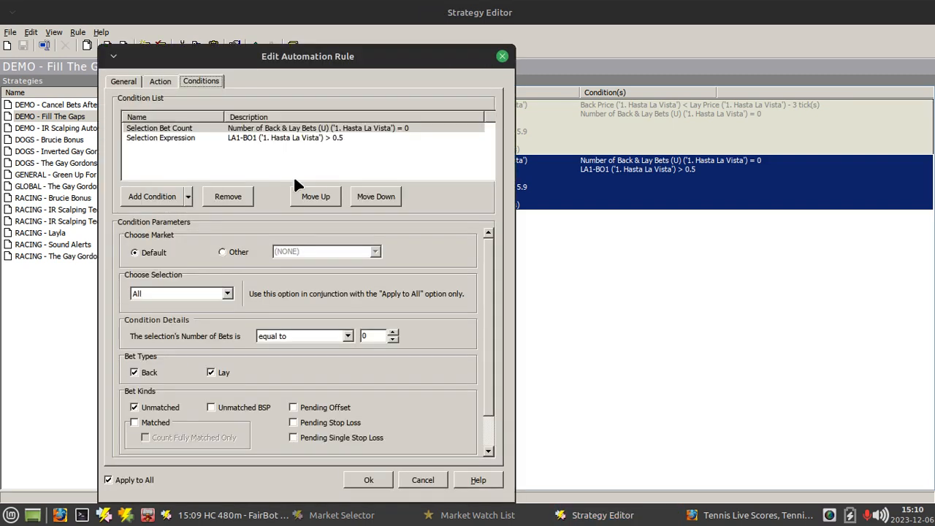
{"action": "left_click", "coordinate": [253, 139]}
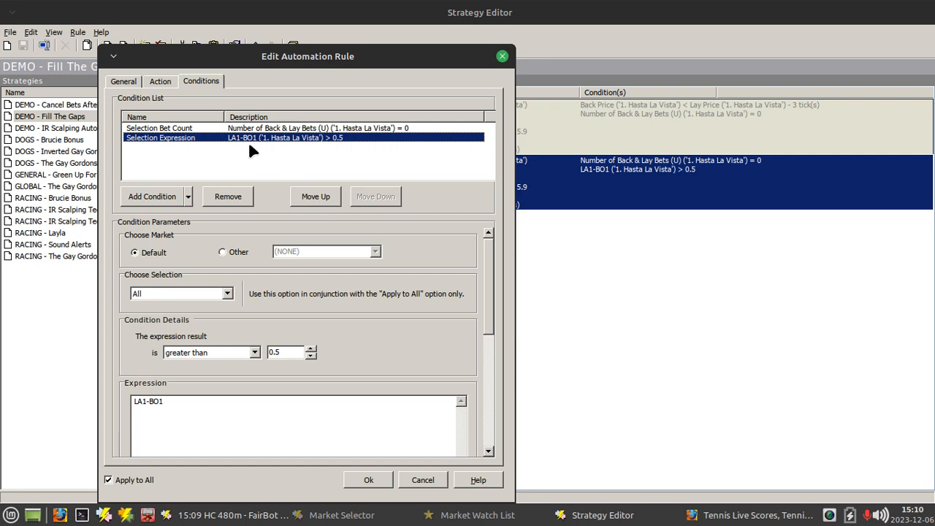
{"action": "left_click", "coordinate": [250, 140], "text": "ctrl"}
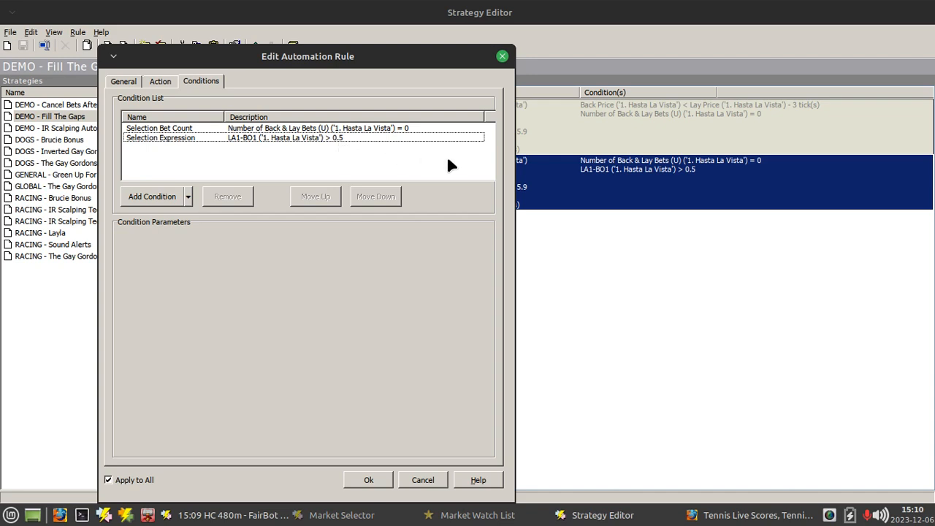
{"action": "left_click", "coordinate": [353, 136]}
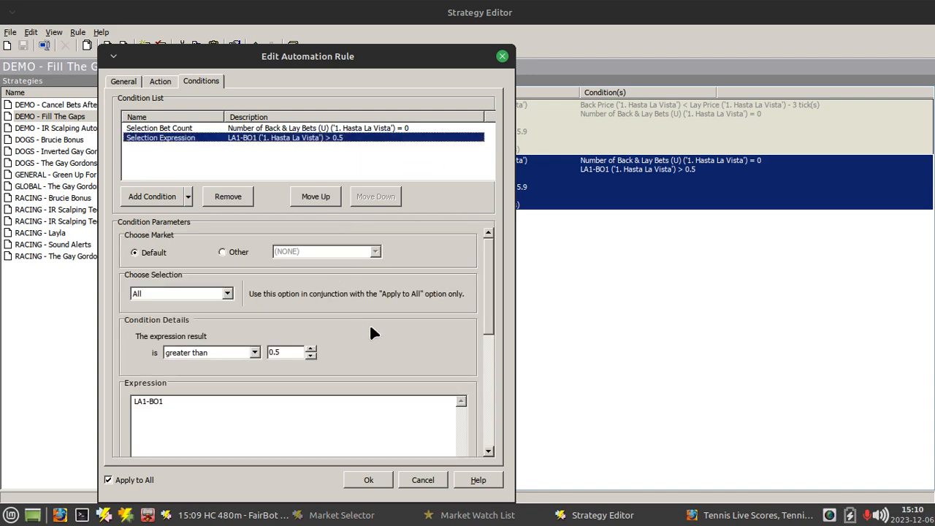
{"action": "left_click_drag", "start_coordinate": [485, 265], "coordinate": [488, 328]}
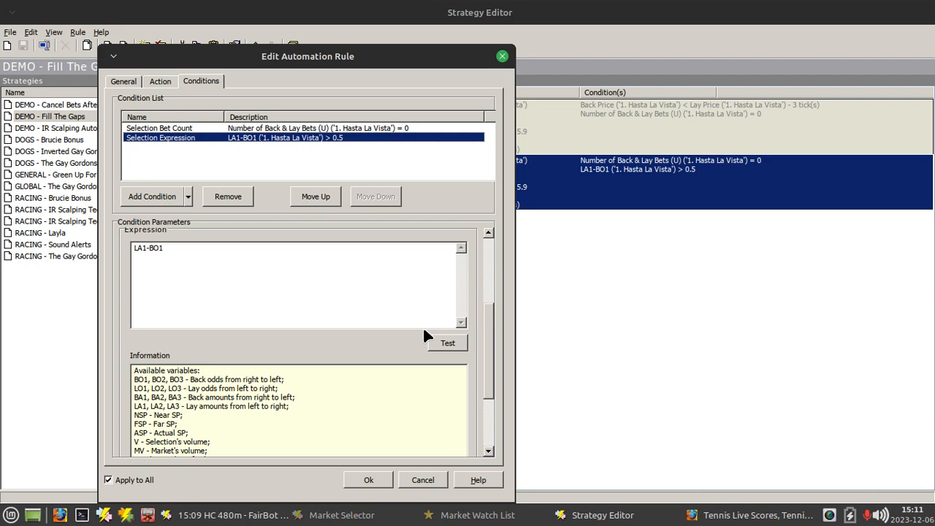
Step: Add a Selection Fixed Odds condition to the Method 2 rule and return to its Selection Expression condition
{"action": "left_click", "coordinate": [282, 150]}
{"action": "left_click", "coordinate": [189, 192]}
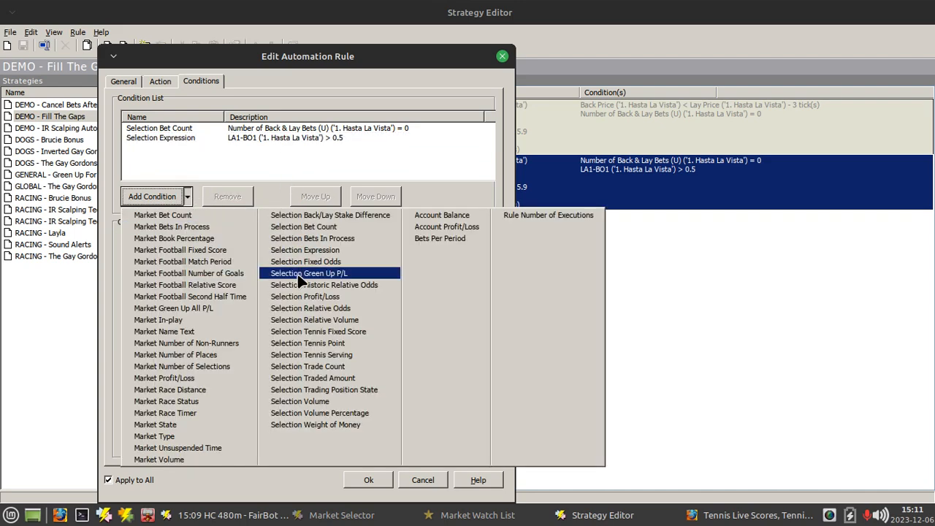
{"action": "left_click", "coordinate": [327, 265]}
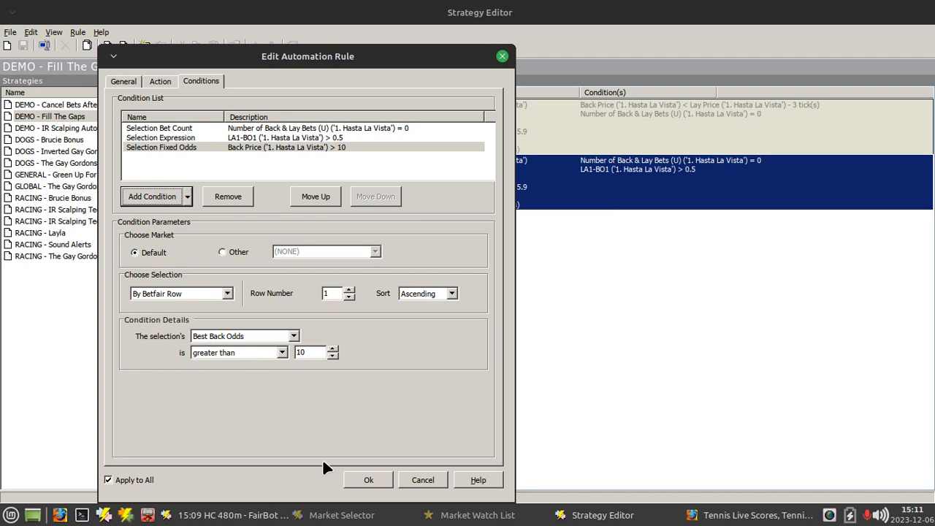
{"action": "left_click", "coordinate": [340, 138]}
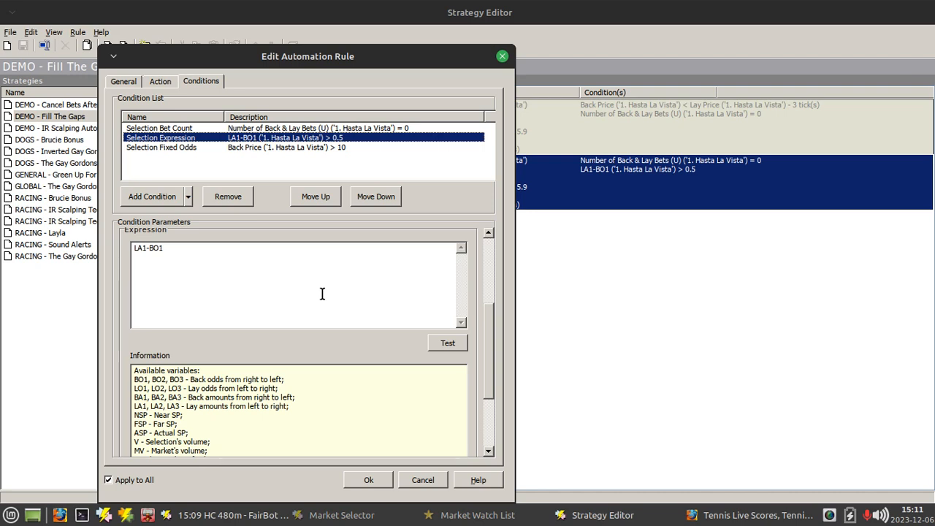
Step: Discard the edits to the Method 2 rule and close the Strategy Editor
{"action": "left_click", "coordinate": [424, 480]}
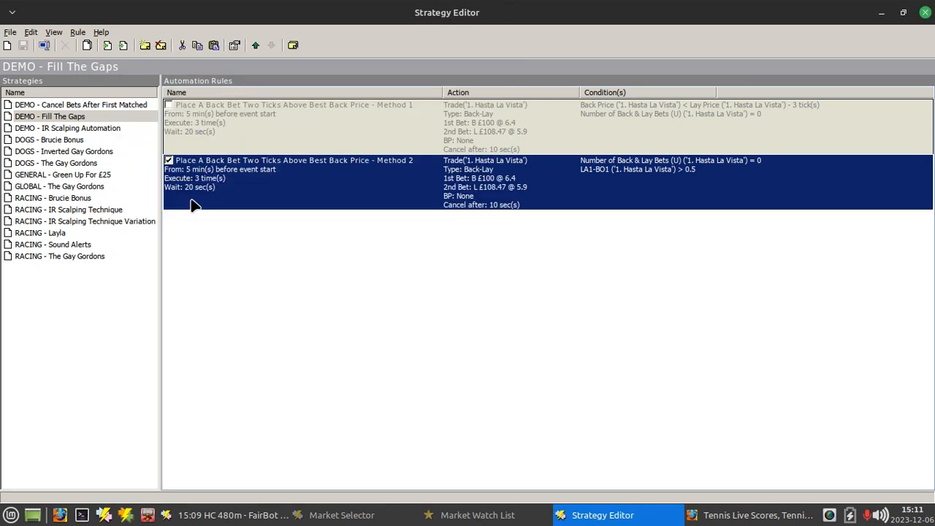
{"action": "left_click", "coordinate": [924, 13]}
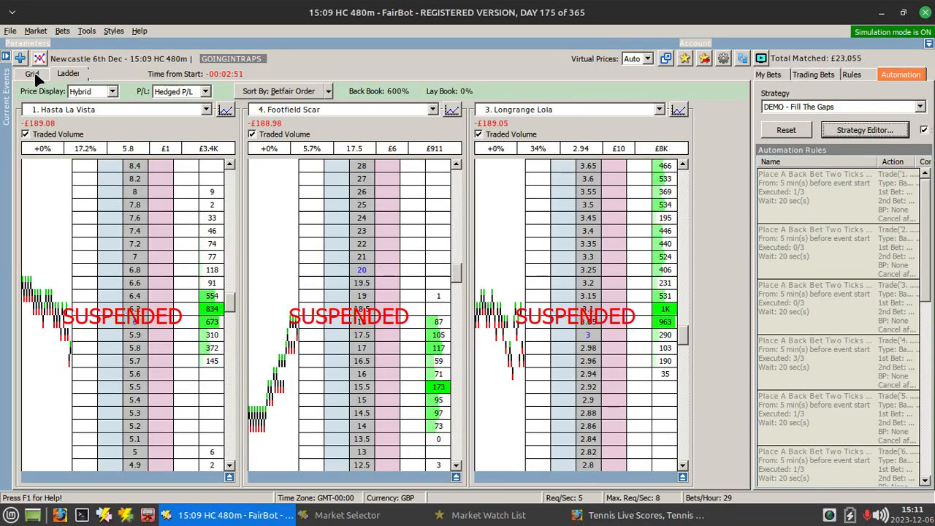
Step: Refresh the greyhound market list in the Market Selector and open the 15:18 Monmore A8 480m market in the main window
{"action": "left_click", "coordinate": [358, 515]}
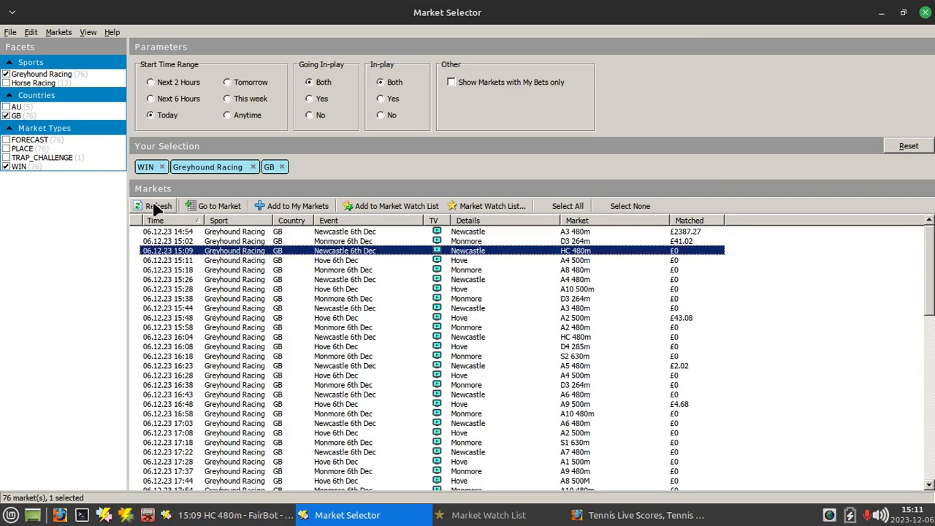
{"action": "left_click", "coordinate": [155, 206]}
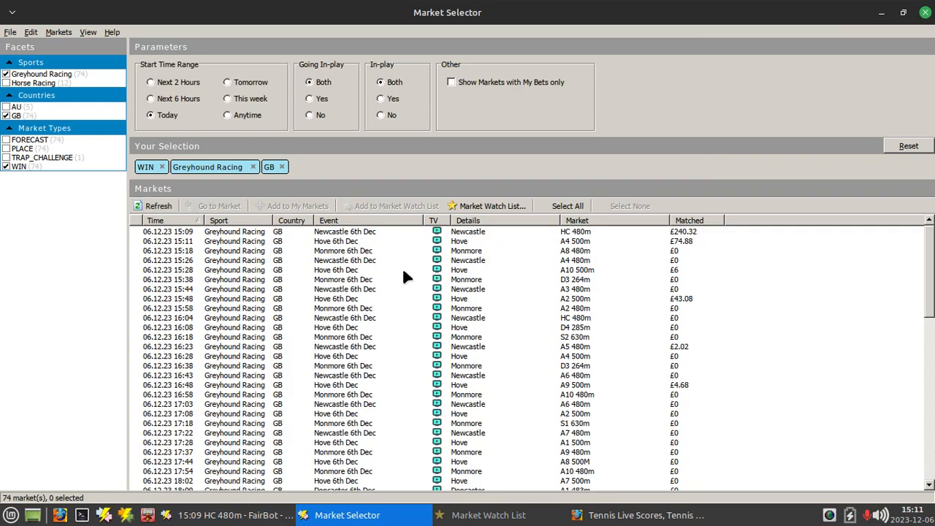
{"action": "left_click", "coordinate": [234, 253]}
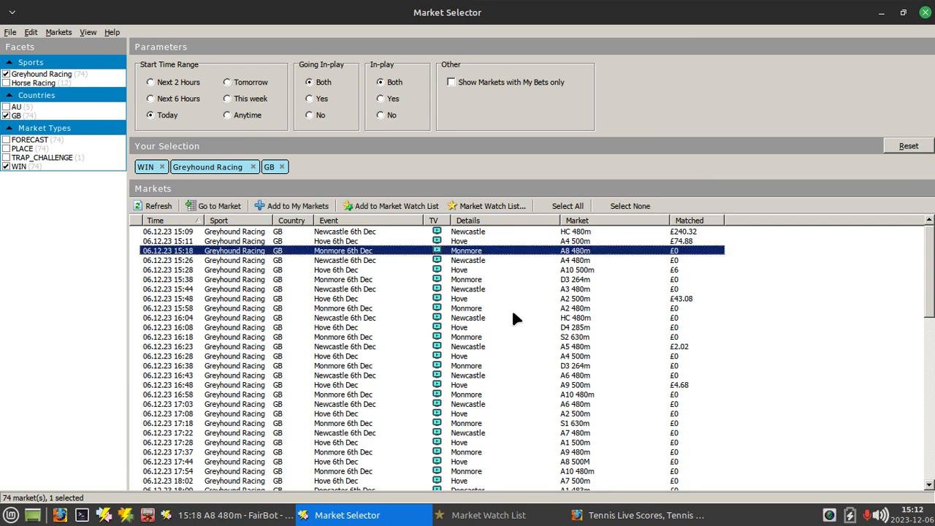
{"action": "left_click", "coordinate": [881, 12]}
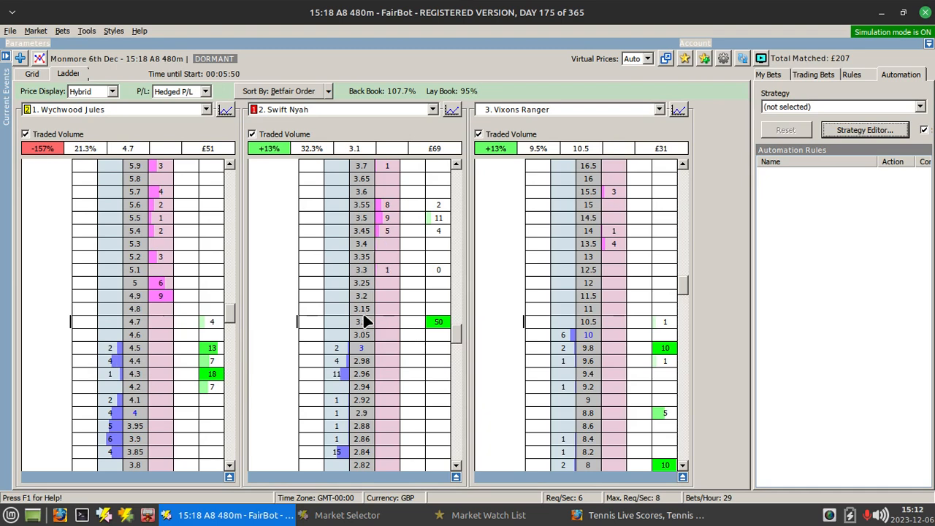
Step: Apply the "DEMO - Fill The Gaps" strategy to the Monmore market and view the rules further down its automation list
{"action": "left_click", "coordinate": [814, 108]}
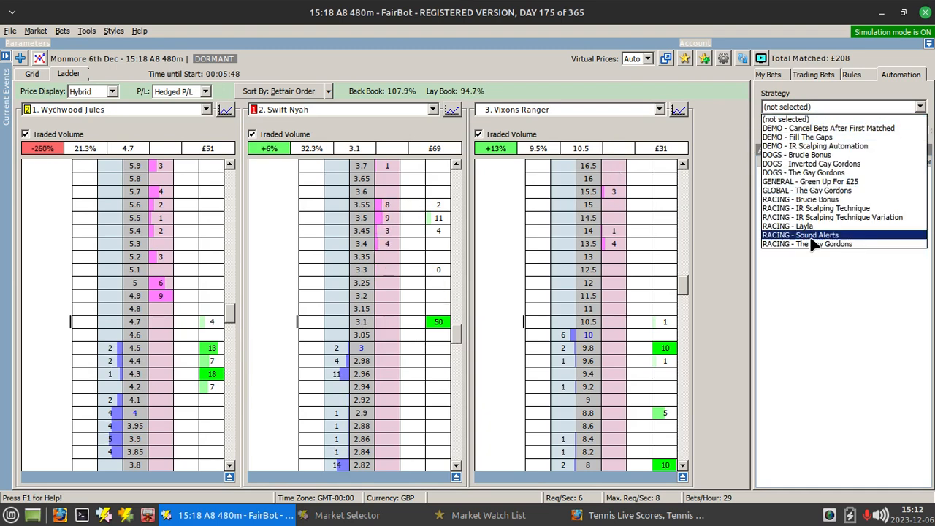
{"action": "left_click", "coordinate": [822, 137]}
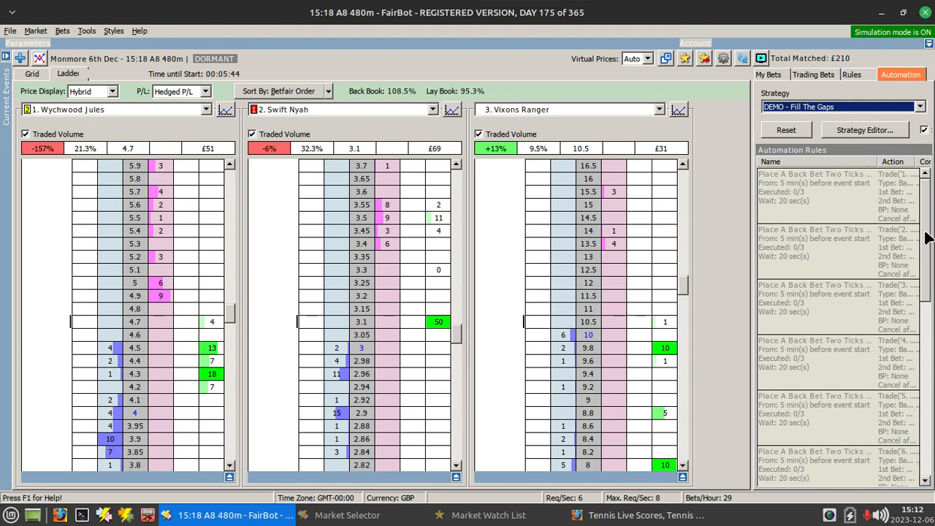
{"action": "left_click_drag", "start_coordinate": [926, 236], "coordinate": [932, 347]}
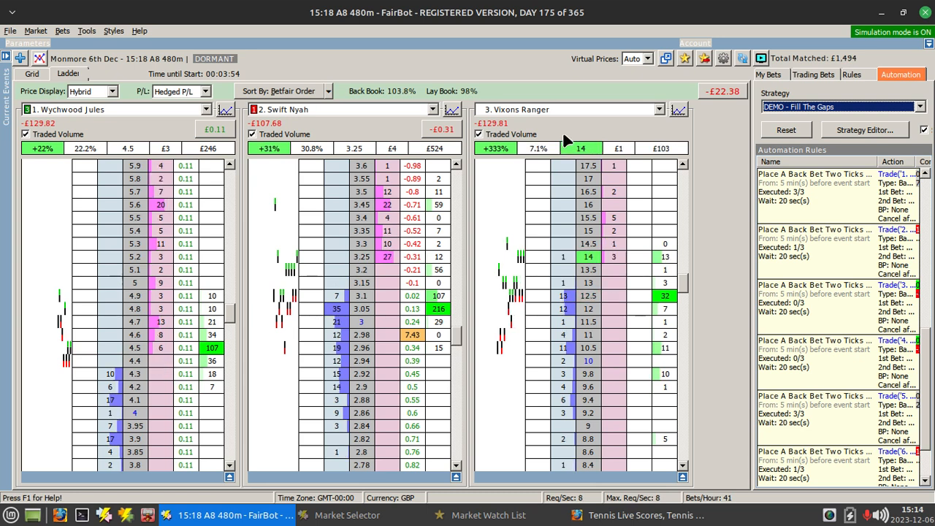
Step: Reopen the strategy for editing, enable the Method 1 rule, and disable the Method 2 rule
{"action": "left_click", "coordinate": [846, 126]}
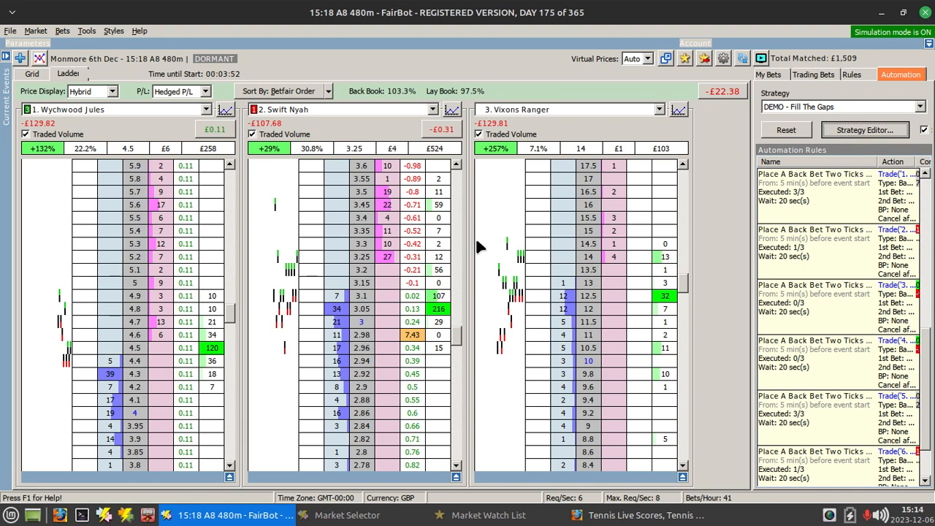
{"action": "double_click", "coordinate": [430, 42]}
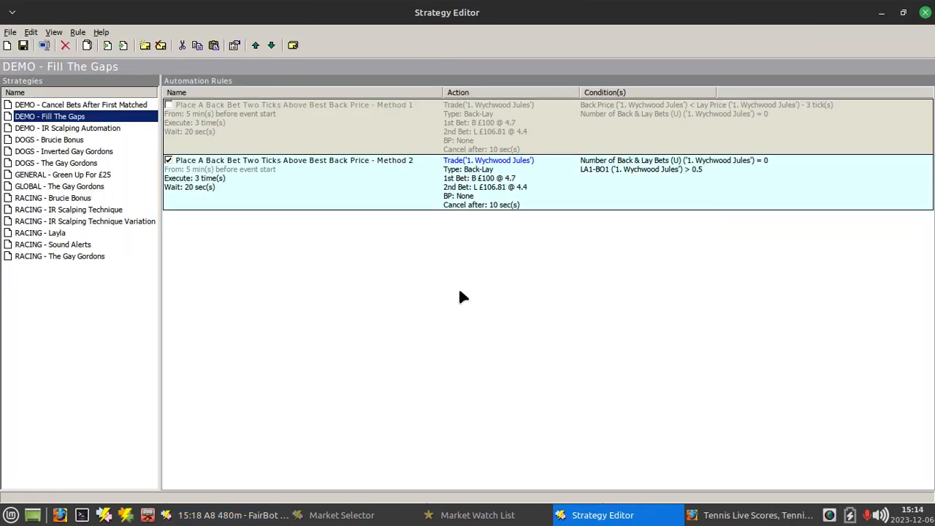
{"action": "left_click", "coordinate": [169, 105]}
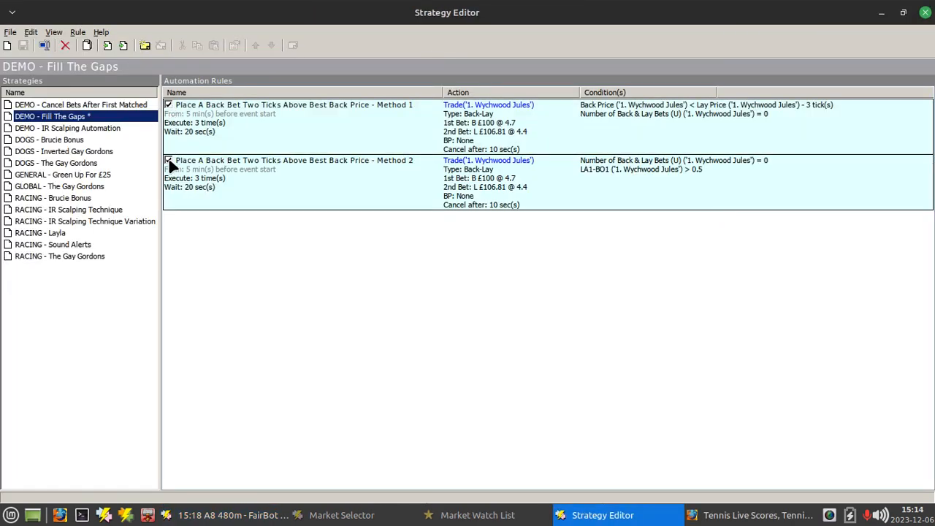
{"action": "left_click", "coordinate": [169, 160]}
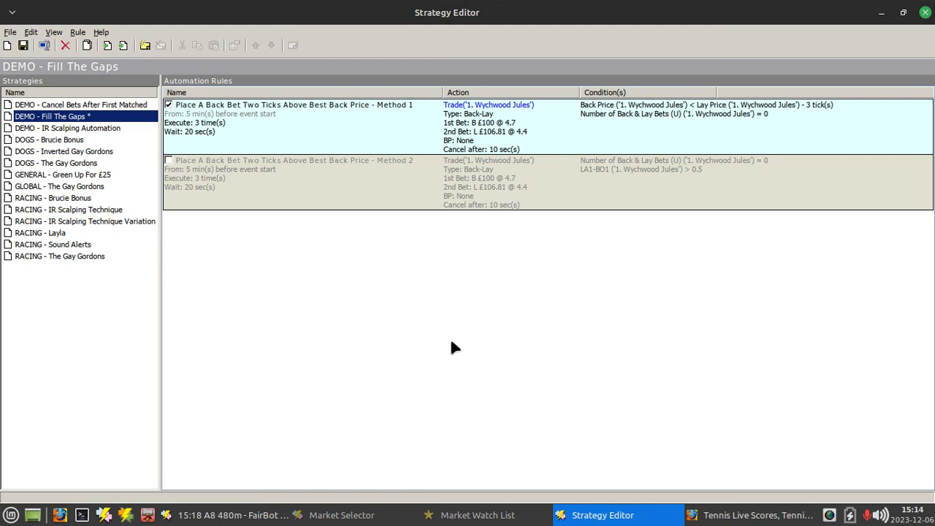